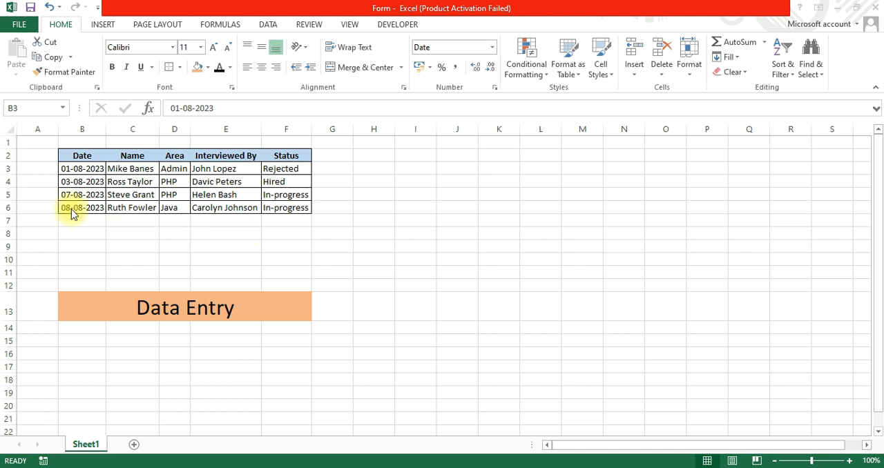
Add the Form command from the All Commands set to the Quick Access Toolbar for all documents.
{"action": "left_click", "coordinate": [99, 10]}
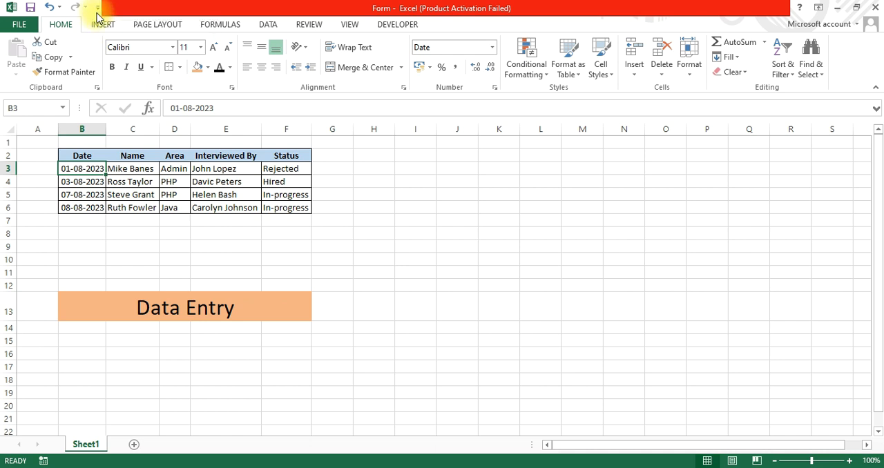
{"action": "left_click", "coordinate": [98, 10]}
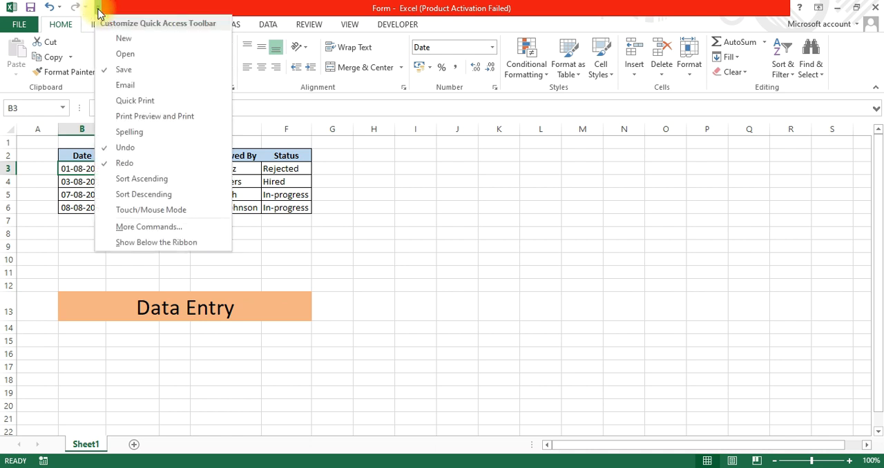
{"action": "left_click", "coordinate": [154, 232]}
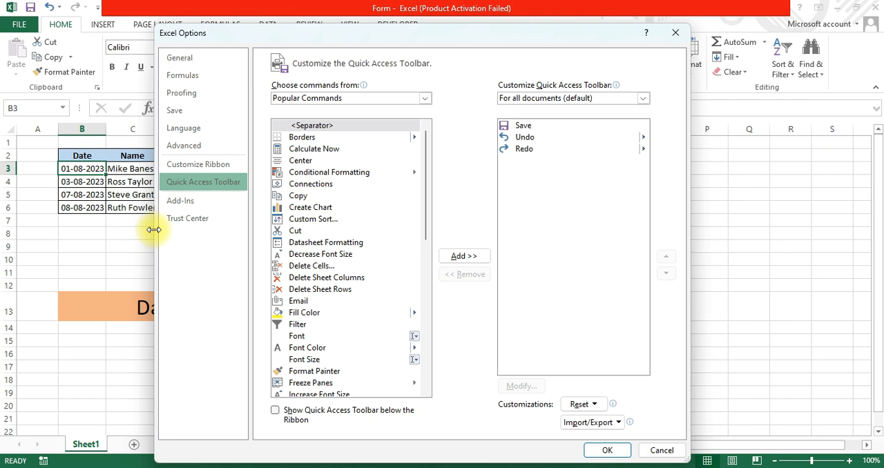
{"action": "left_click", "coordinate": [341, 100]}
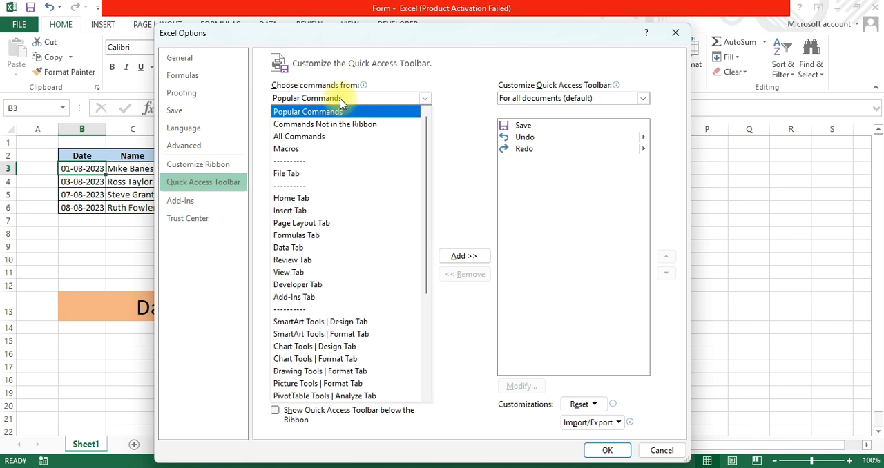
{"action": "left_click", "coordinate": [305, 136]}
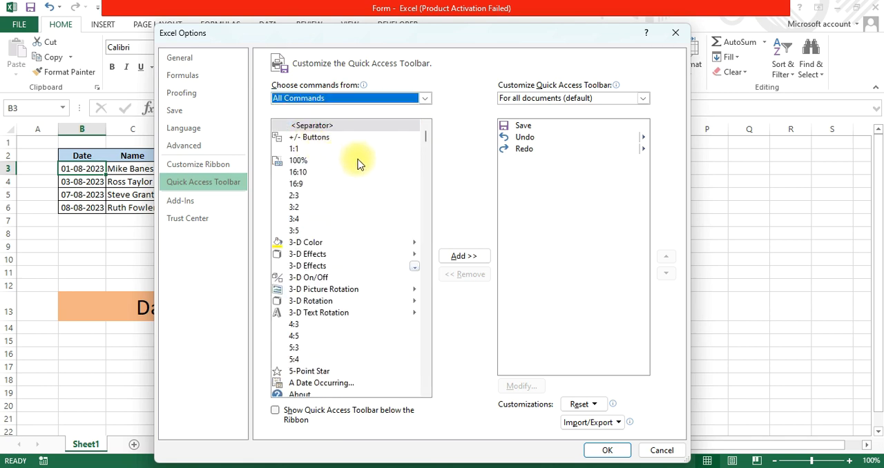
{"action": "left_click_drag", "start_coordinate": [424, 135], "coordinate": [425, 230]}
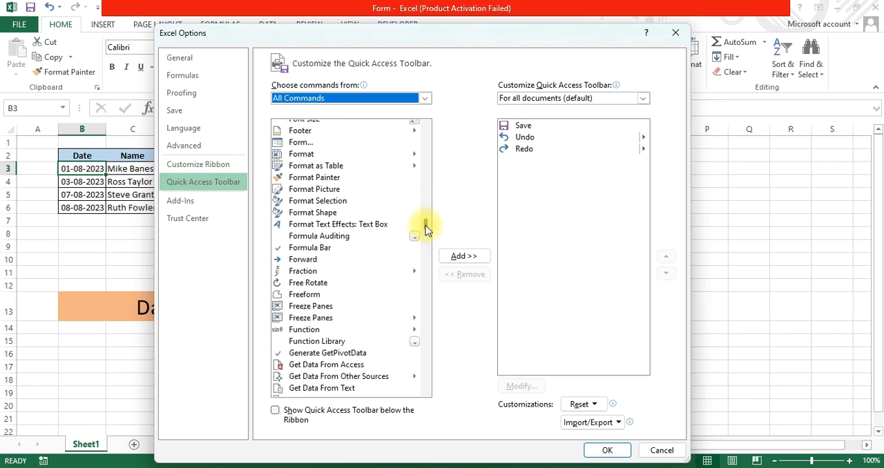
{"action": "left_click", "coordinate": [301, 143]}
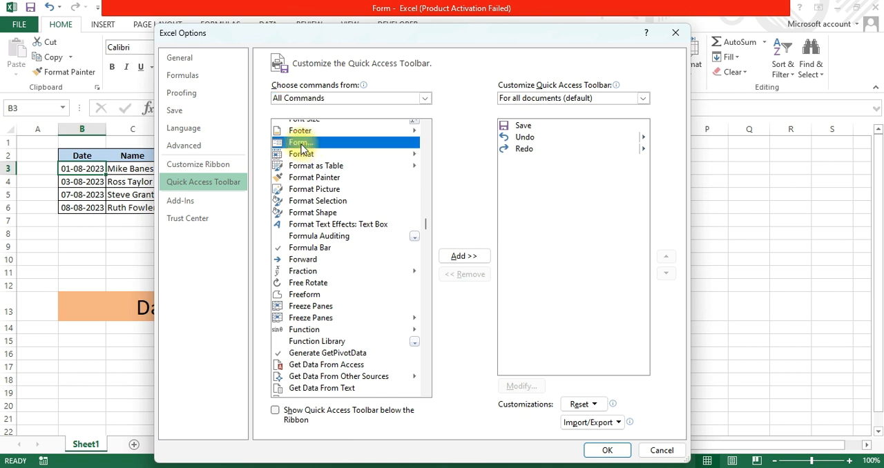
{"action": "left_click", "coordinate": [463, 257]}
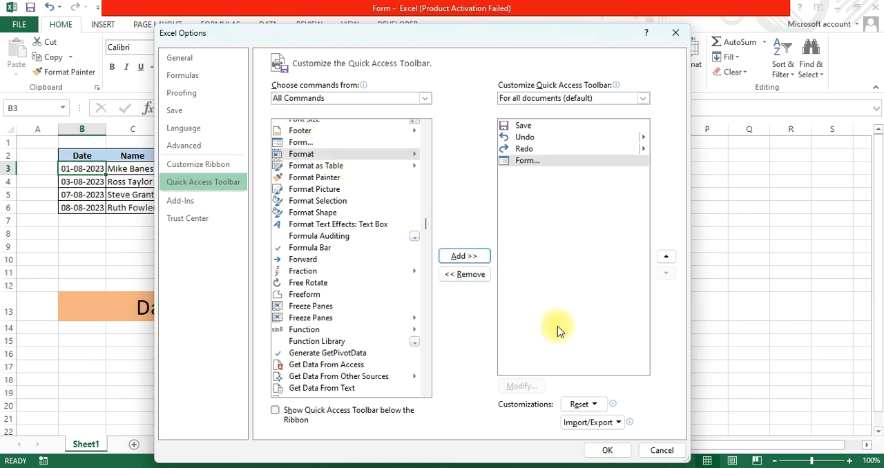
{"action": "left_click_drag", "start_coordinate": [509, 34], "coordinate": [483, 11]}
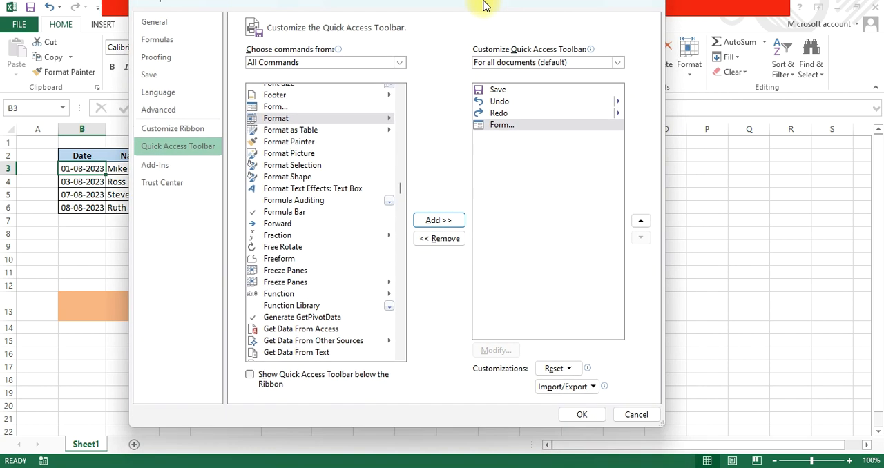
{"action": "left_click", "coordinate": [582, 428]}
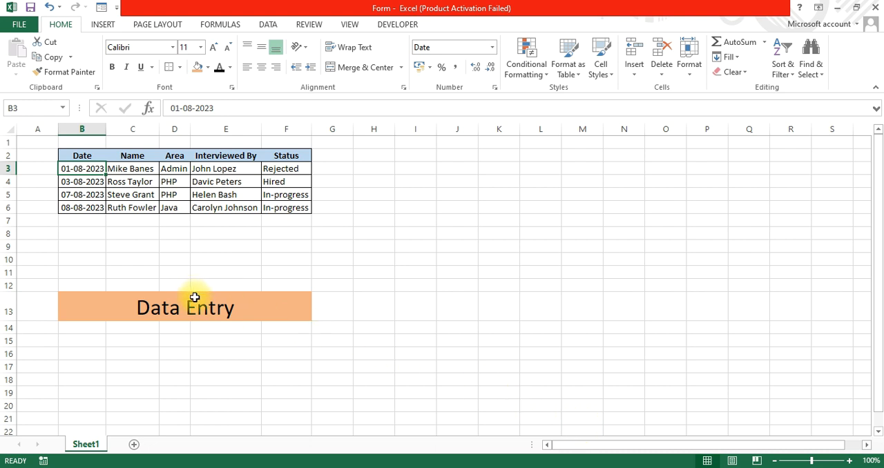
Open the data entry form for the table in B2:F6 and start a new record.
{"action": "left_click_drag", "start_coordinate": [87, 156], "coordinate": [308, 210]}
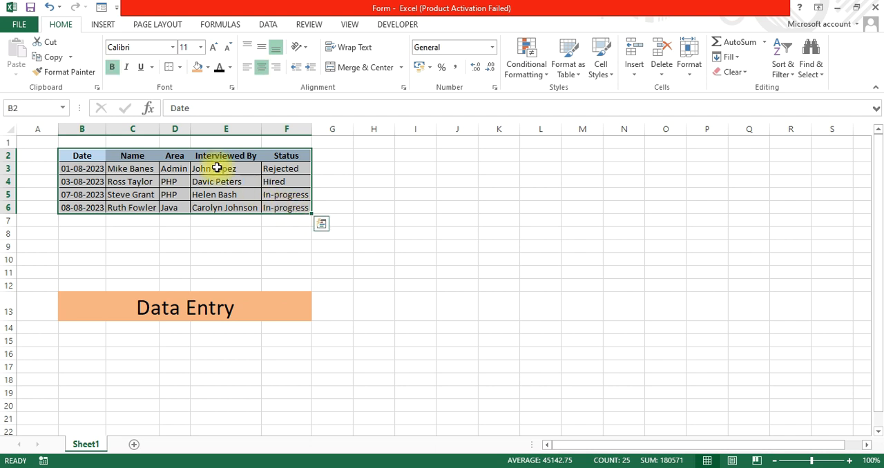
{"action": "left_click", "coordinate": [101, 8]}
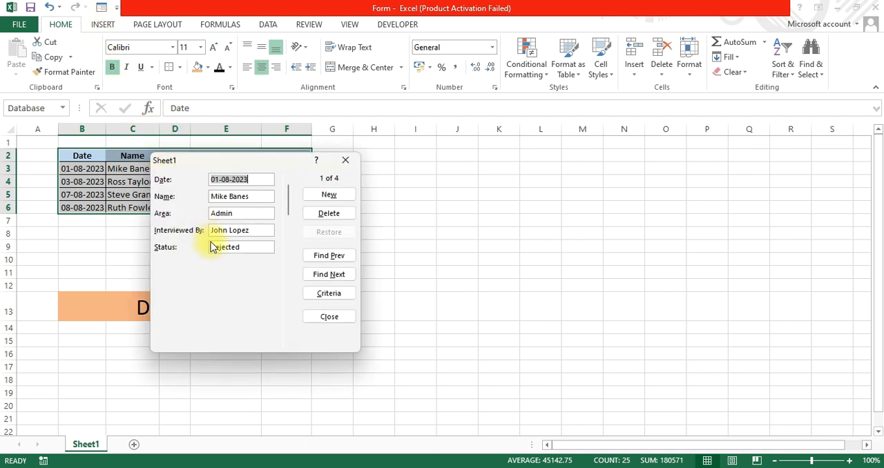
{"action": "left_click", "coordinate": [334, 195]}
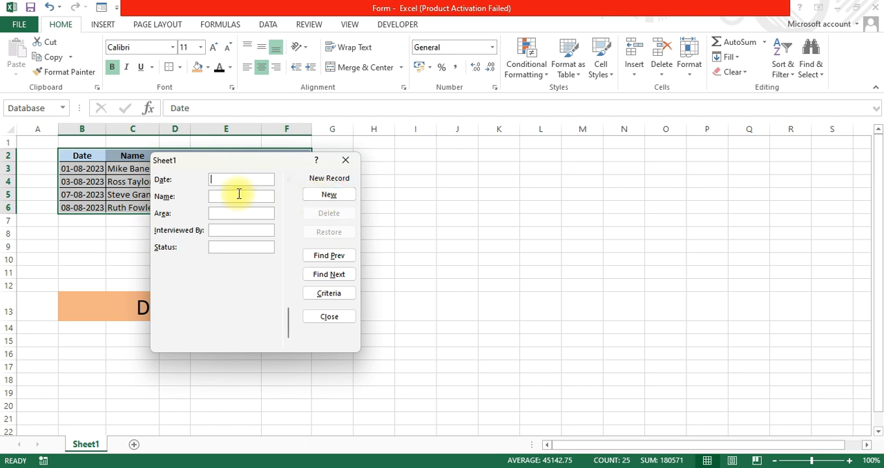
Enter the date 10-08-2023 and the candidate's full name in the new record.
{"action": "type", "text": "10-08-2023"}
{"action": "key", "text": "Tab"}
{"action": "key", "text": "Tab"}
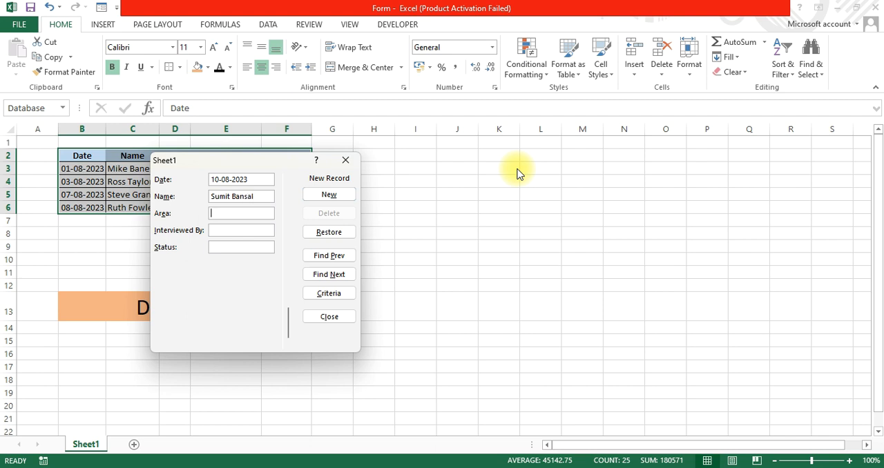
Fill in area Admin, the interviewer's first name and status Hired, and add the record to the table.
{"action": "type", "text": "Admin"}
{"action": "key", "text": "Tab"}
{"action": "type", "text": "John"}
{"action": "key", "text": "Tab"}
{"action": "type", "text": "Hired"}
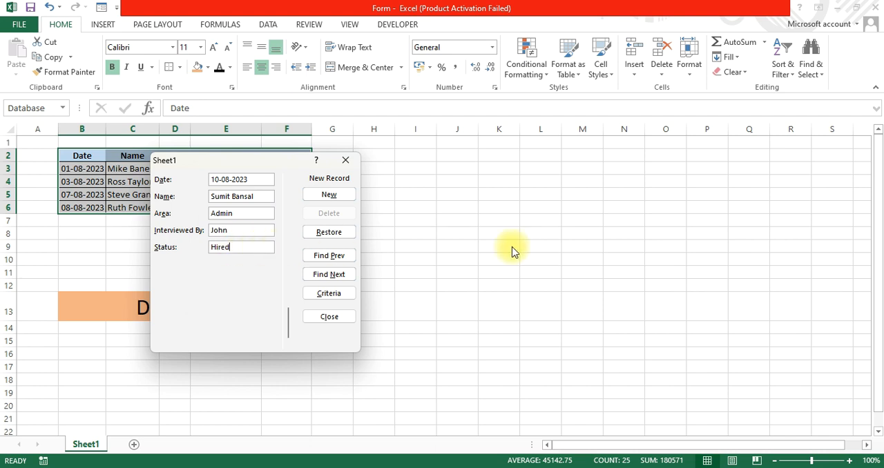
{"action": "key", "text": "Return"}
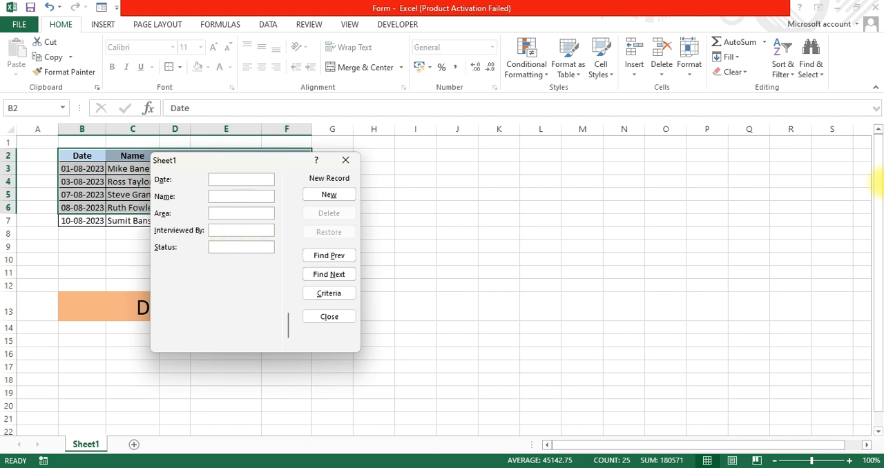
Move the form clear of the table and enter the date 12-08-2023 and the candidate's full name in a new record.
{"action": "left_click_drag", "start_coordinate": [264, 158], "coordinate": [250, 260]}
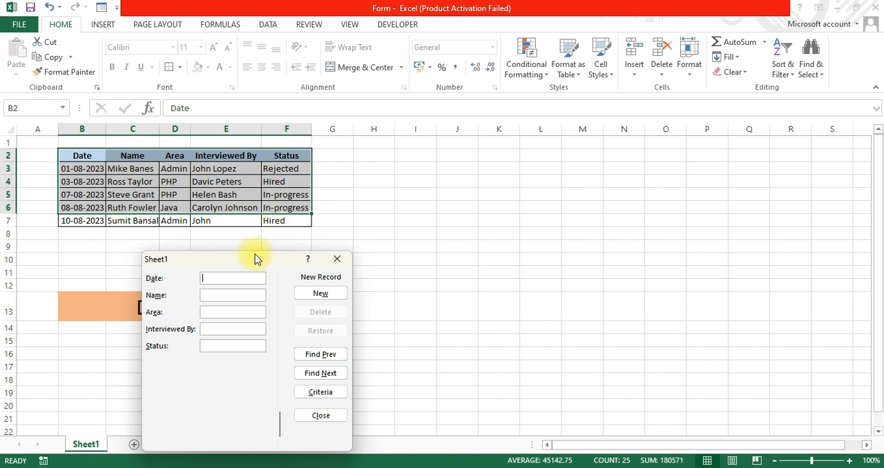
{"action": "left_click_drag", "start_coordinate": [252, 261], "coordinate": [458, 222]}
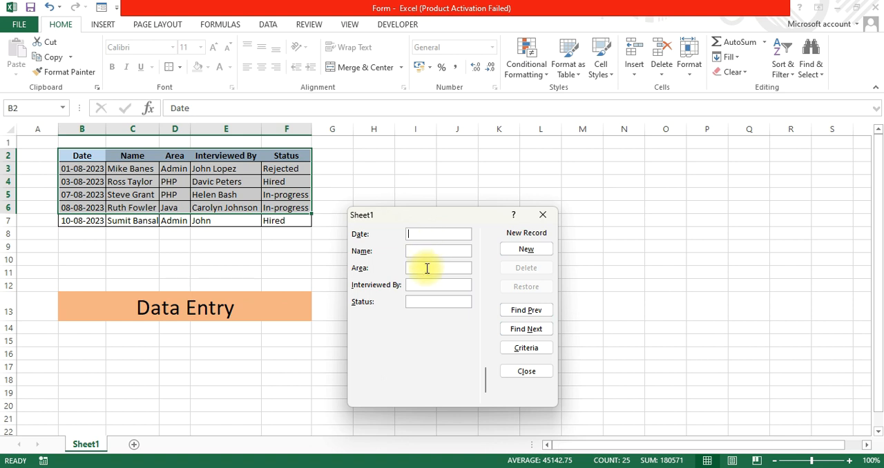
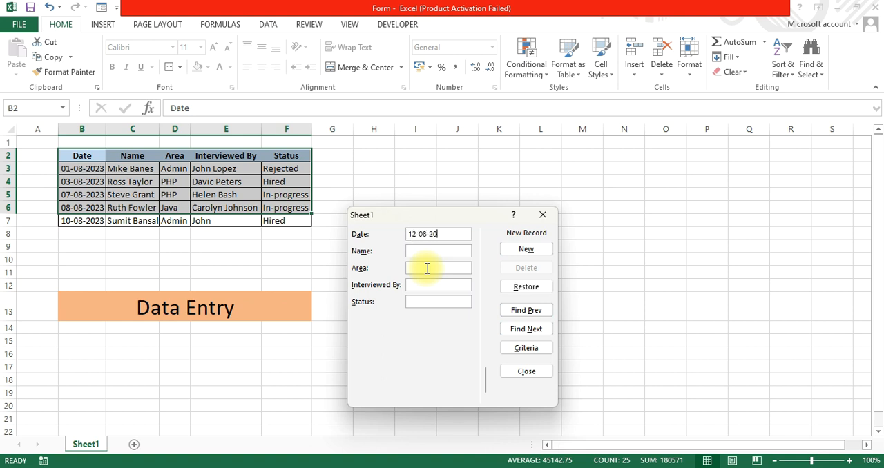
{"action": "key", "text": "Tab"}
{"action": "key", "text": "BackSpace"}
{"action": "key", "text": "BackSpace"}
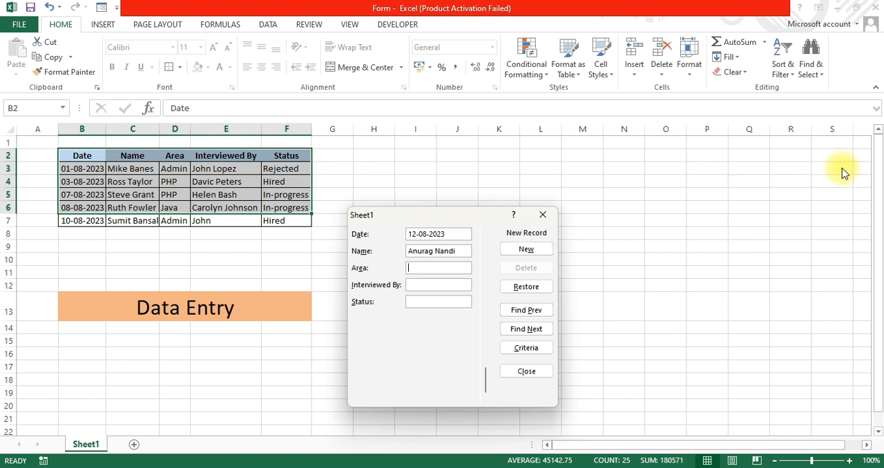
Complete the record with area PHP, the interviewer's full name and status In-progress, add it to the table and close the form.
{"action": "key", "text": "Tab"}
{"action": "type", "text": "PHP"}
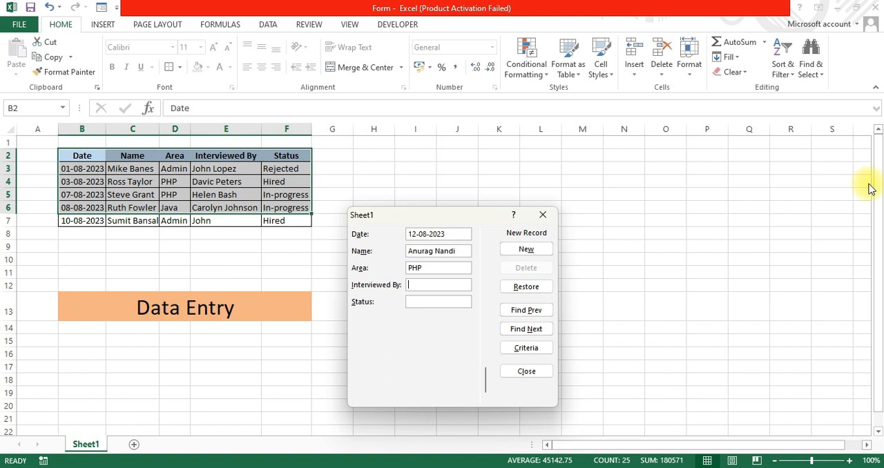
{"action": "key", "text": "Tab"}
{"action": "type", "text": "Da"}
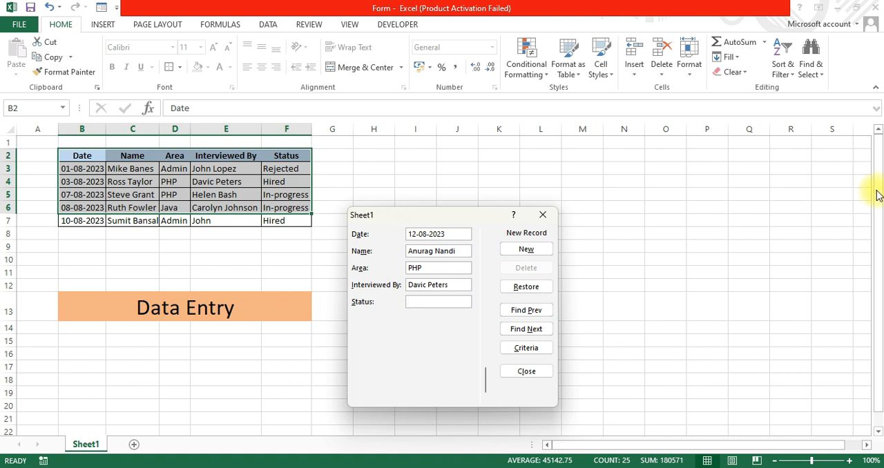
{"action": "type", "text": "n-progr"}
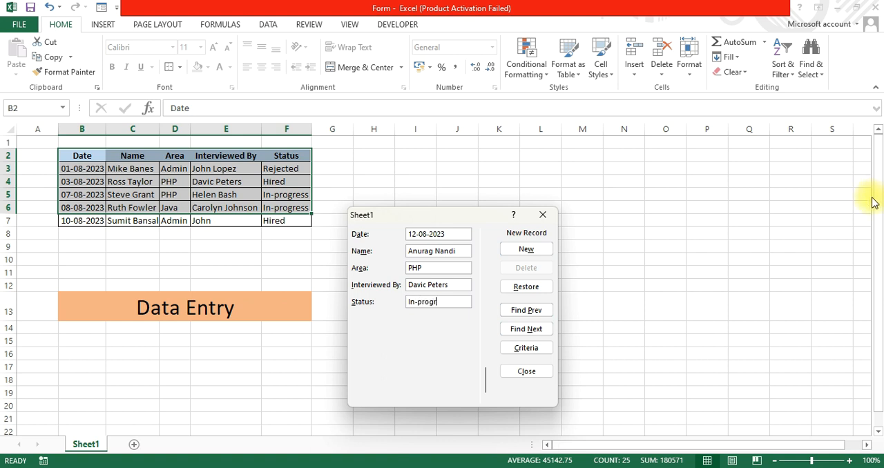
{"action": "type", "text": "ess"}
{"action": "key", "text": "Return"}
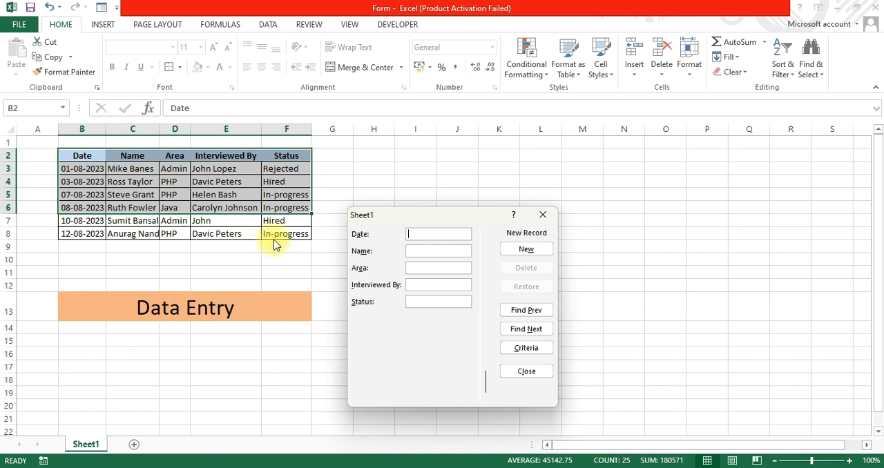
{"action": "left_click", "coordinate": [519, 376]}
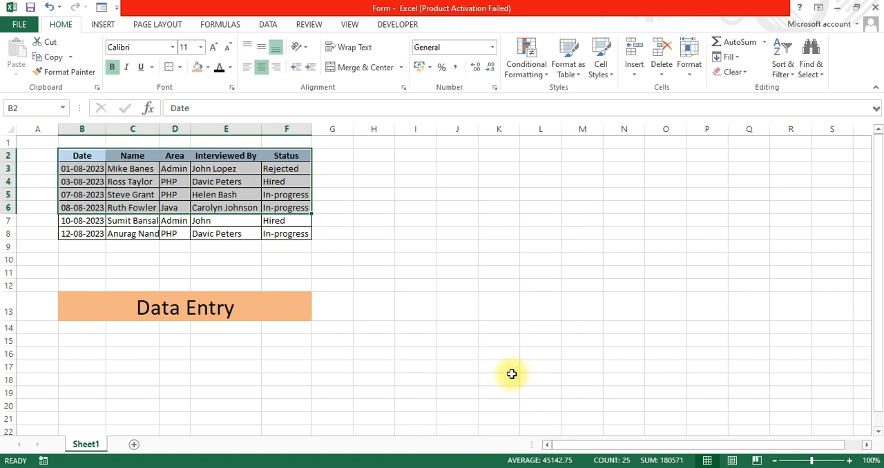